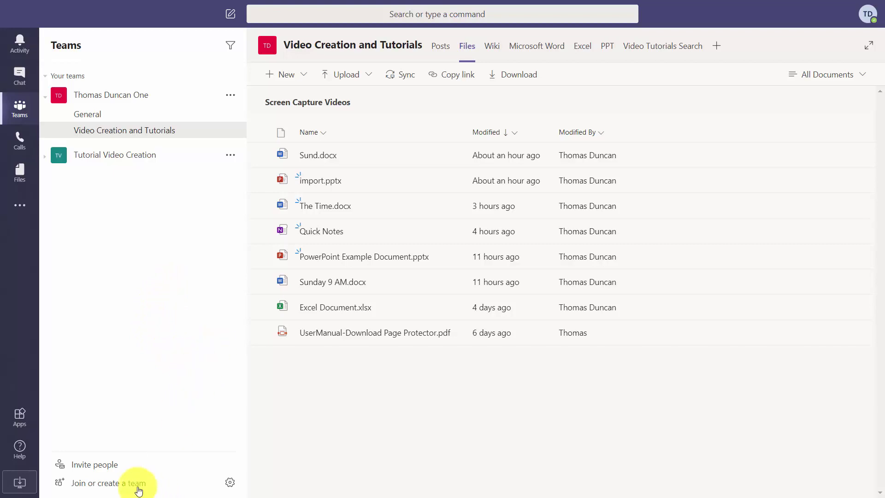
Start building a new team from scratch and choose Private as its type
left_click(108, 490)
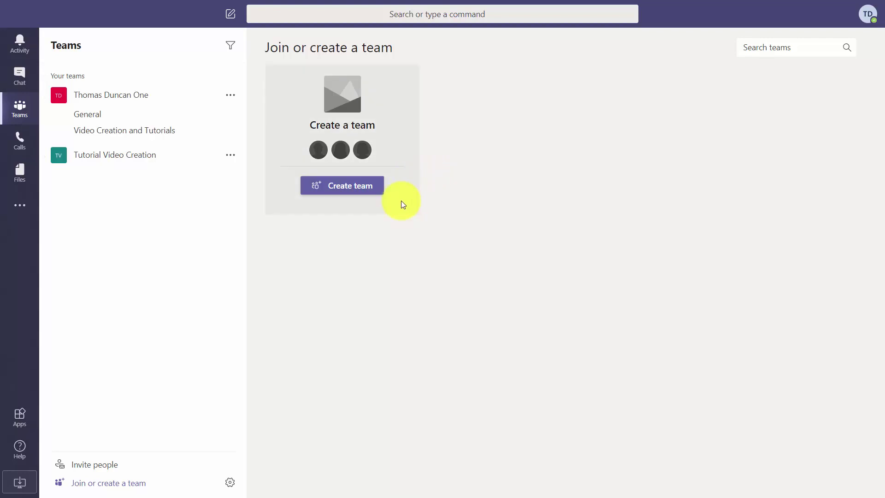
left_click(339, 186)
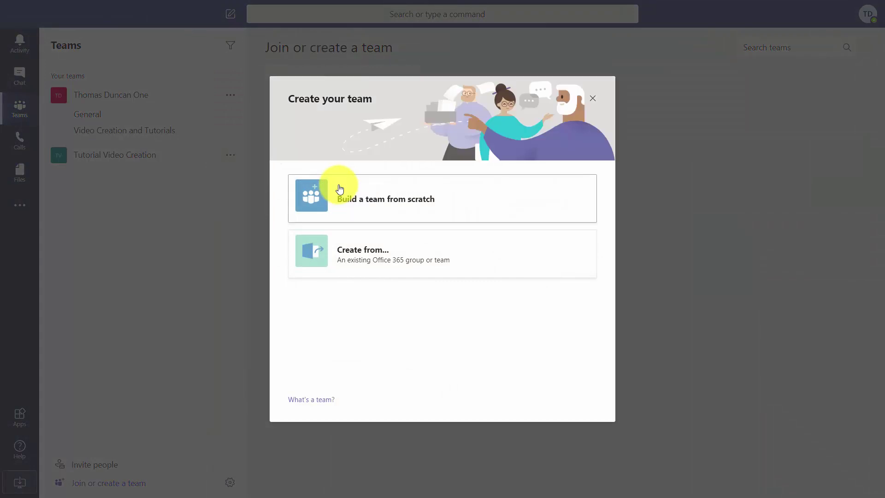
left_click(363, 199)
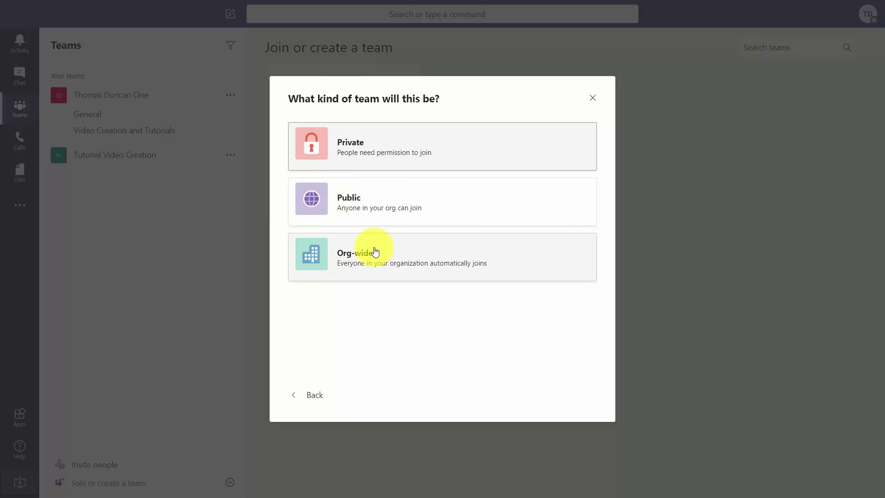
left_click(342, 149)
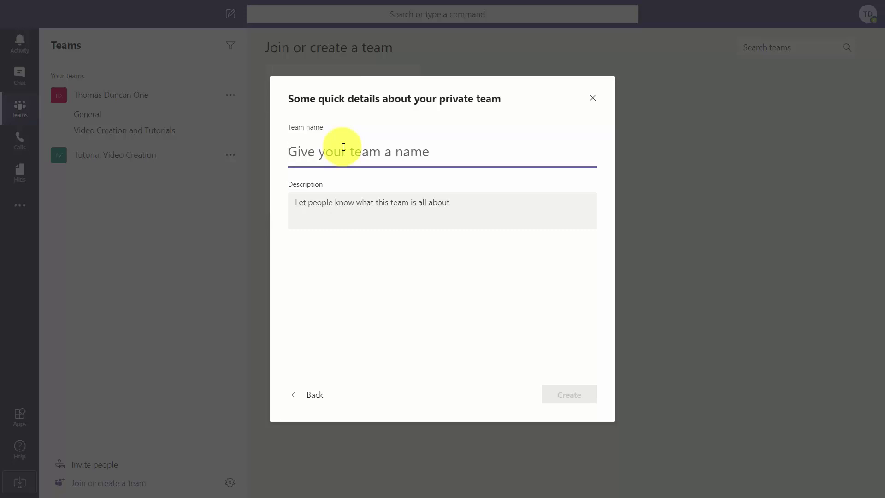
Create the team named 'Video Creation' with description 'Creation of Videos'
type("Video Creation")
left_click(340, 207)
type("Creation of Videos")
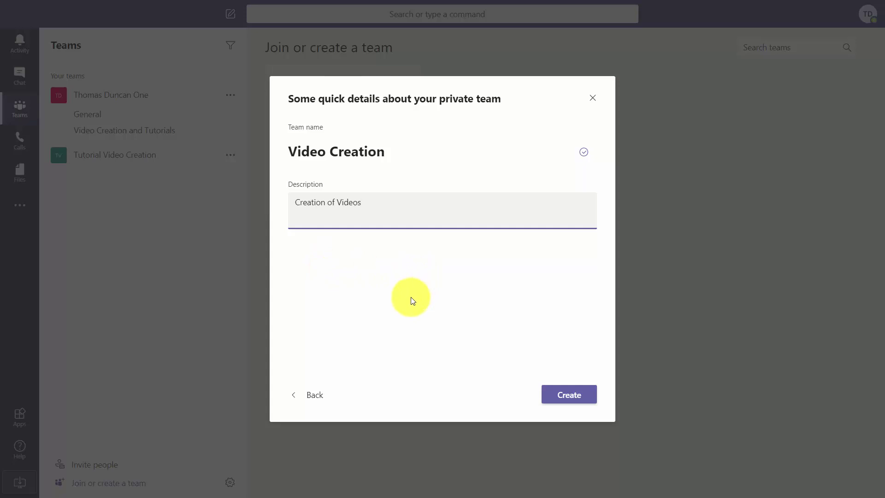
left_click(567, 398)
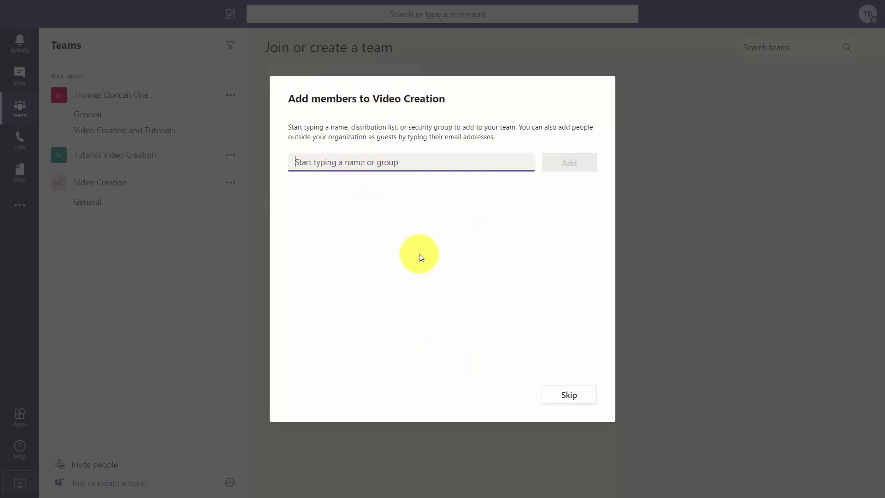
Skip adding members and land in the Video Creation team's General channel
left_click(564, 396)
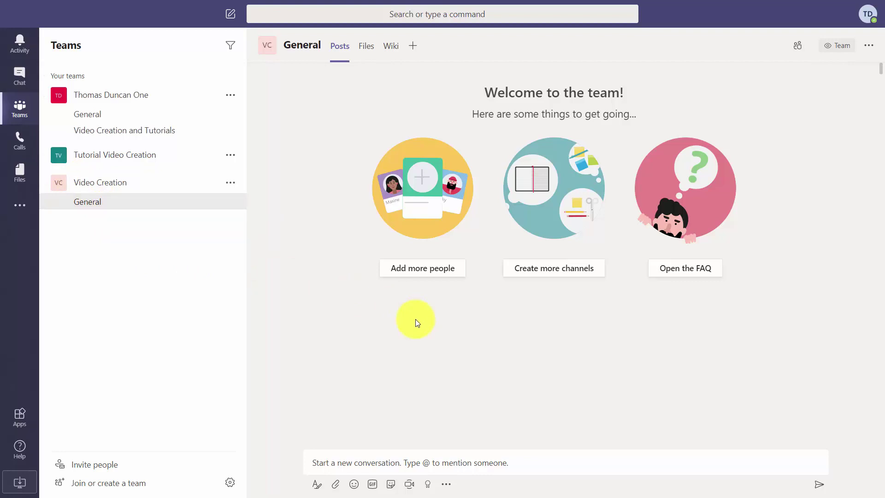
Add the Video Research channel, go back to General, and begin another channel
left_click(534, 272)
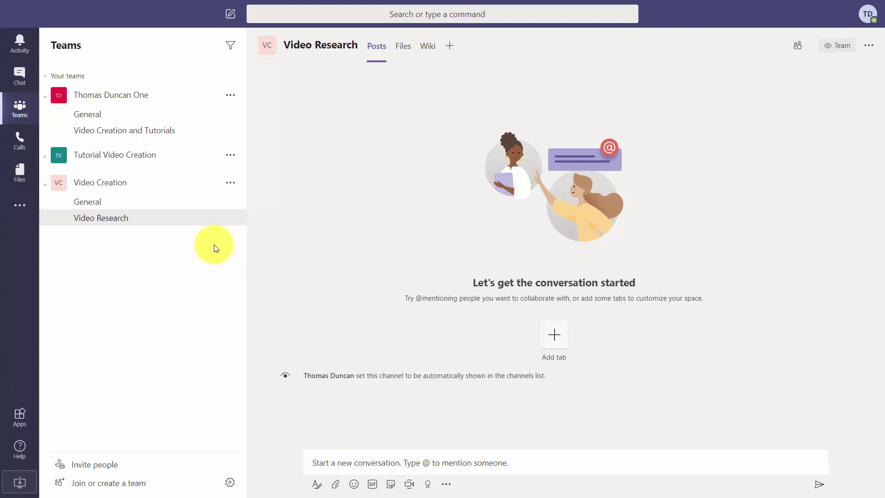
left_click(120, 203)
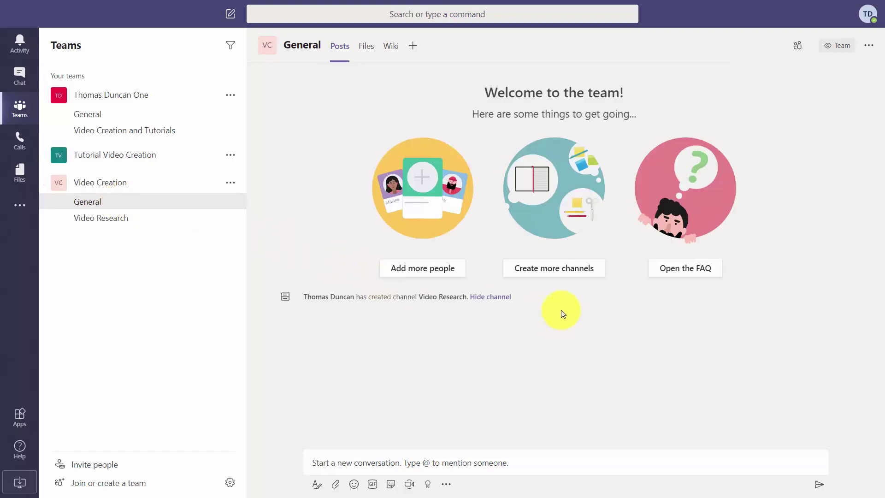
left_click(540, 273)
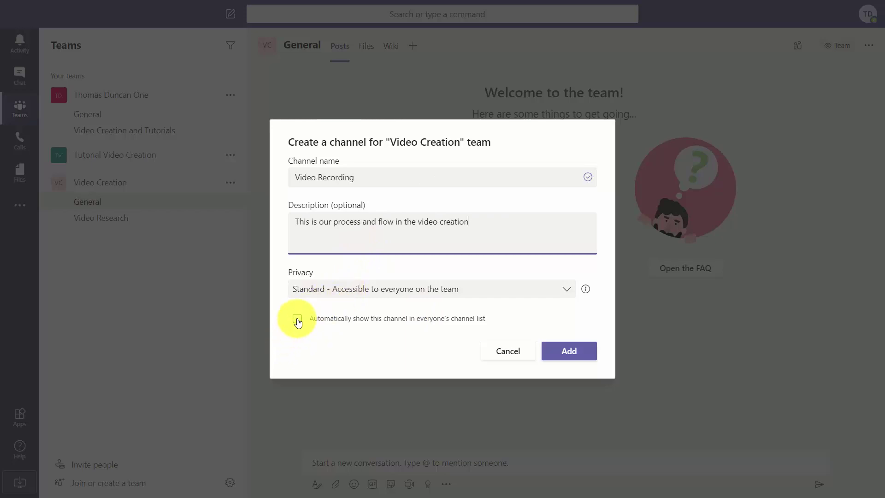
Add the Video Recording channel with Automatically show this channel ticked
left_click(316, 318)
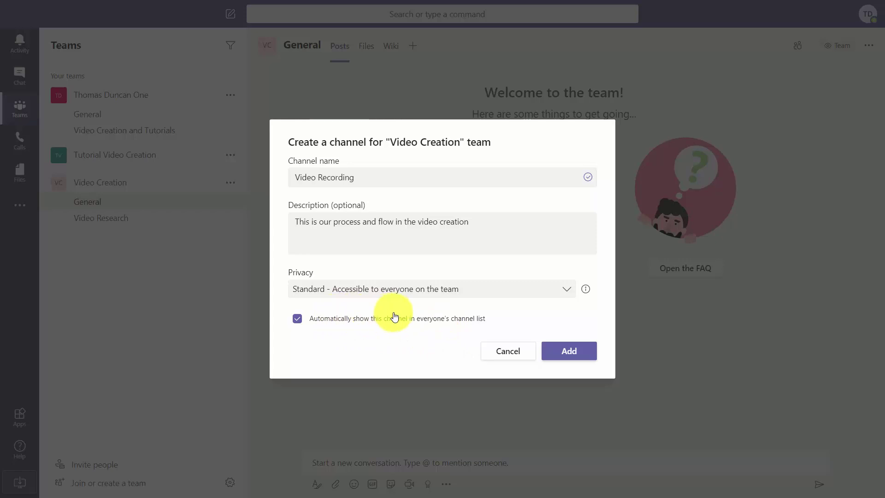
left_click(566, 350)
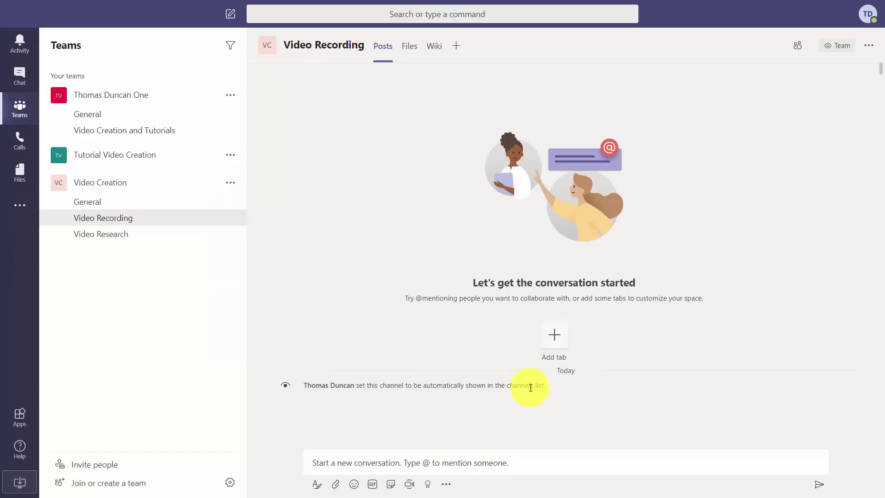
Create the Video Editing channel with Private privacy and skip adding members
left_click(117, 189)
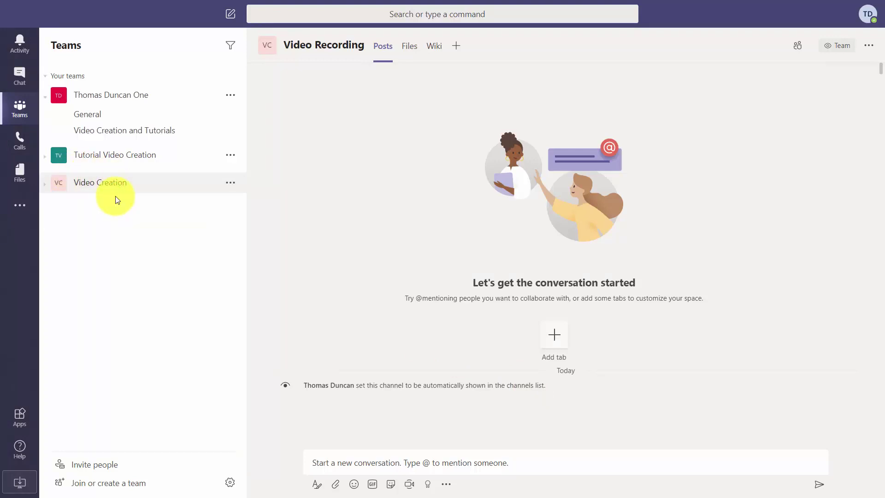
left_click(116, 187)
left_click(92, 205)
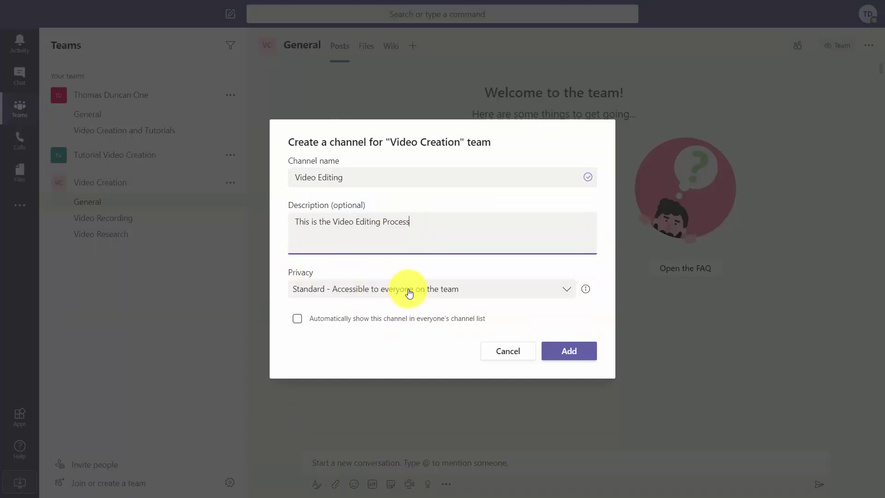
left_click(409, 293)
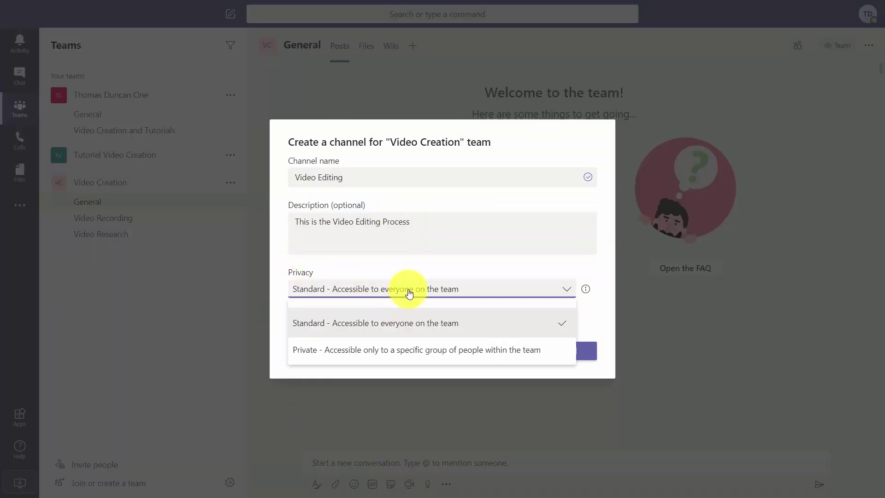
left_click(407, 347)
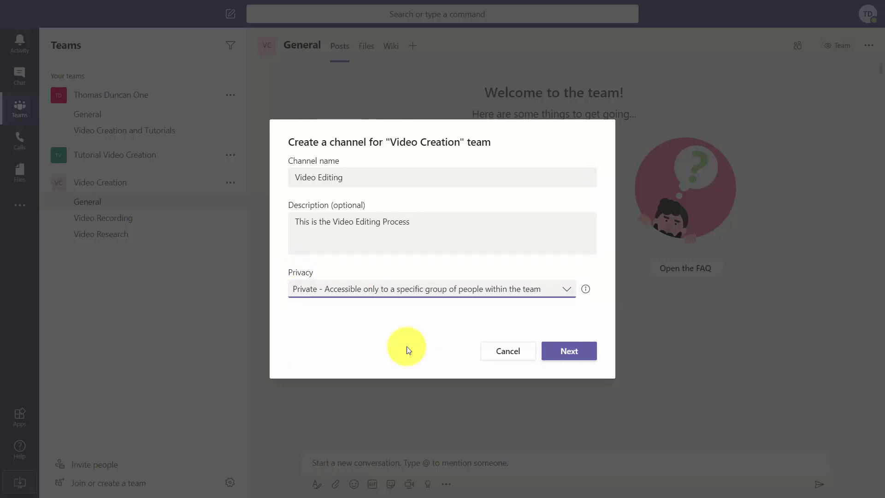
left_click(565, 355)
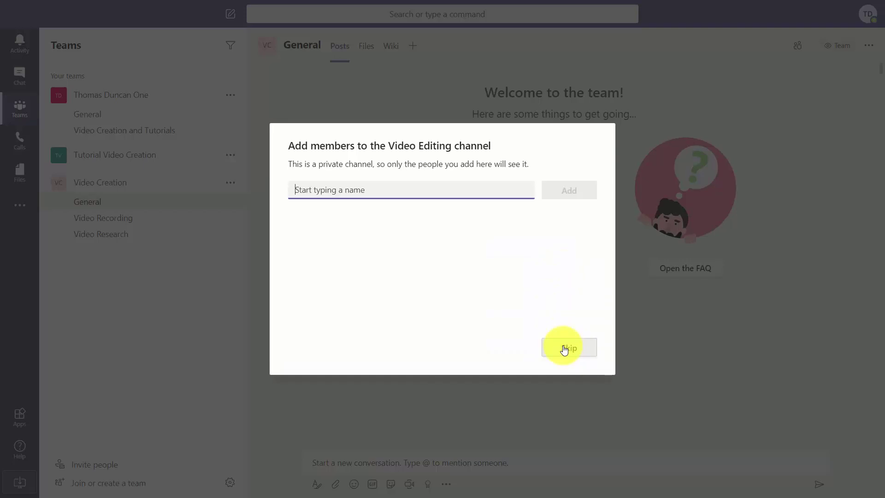
left_click(565, 348)
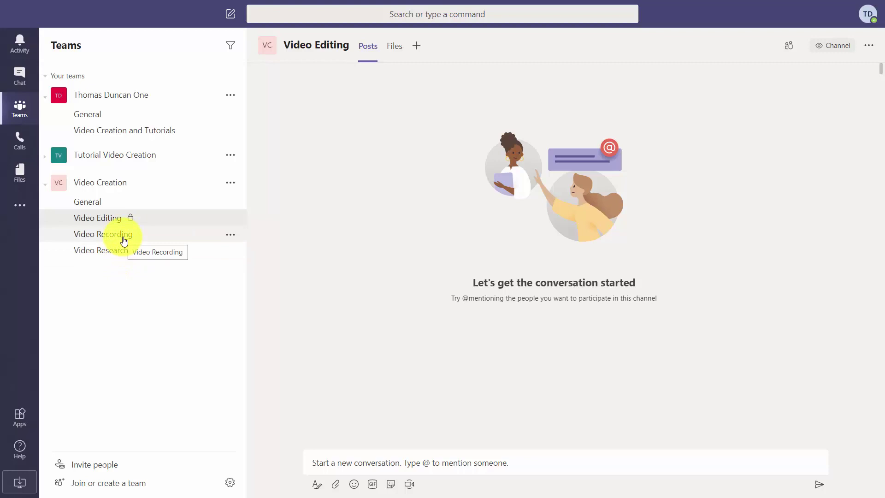
Edit the Video Recording channel to untick Automatically show this channel and save
left_click(123, 239)
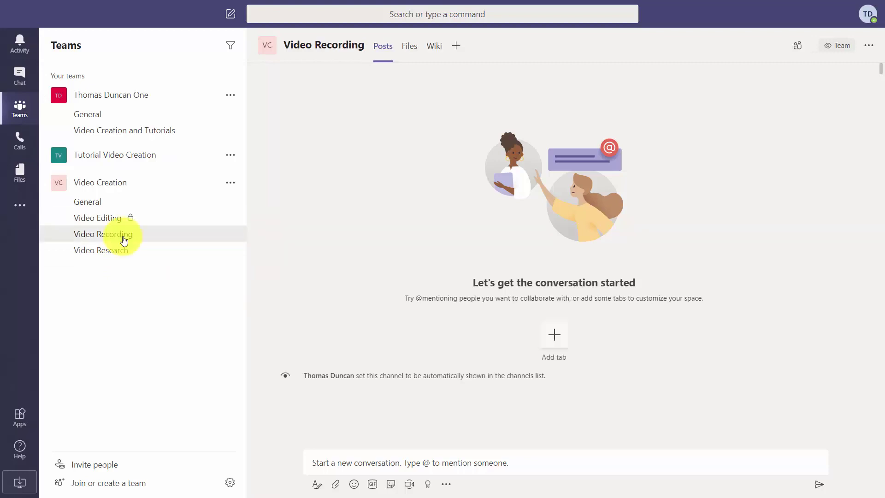
left_click(230, 235)
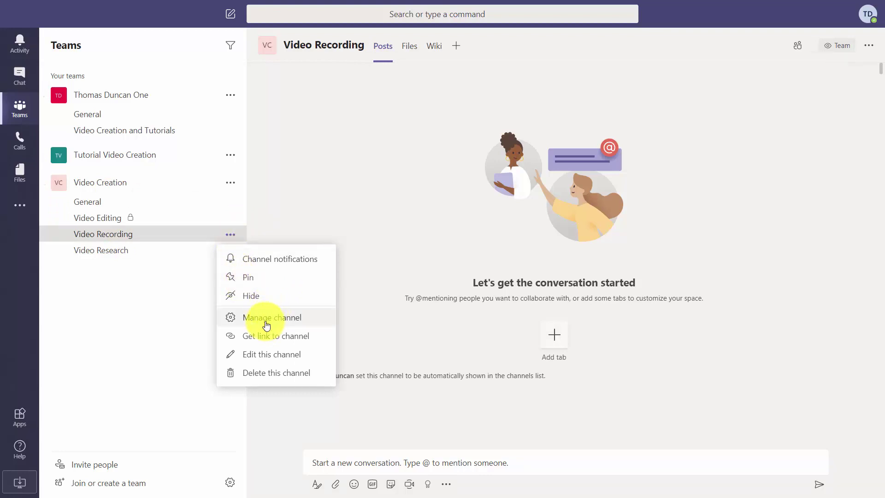
left_click(266, 355)
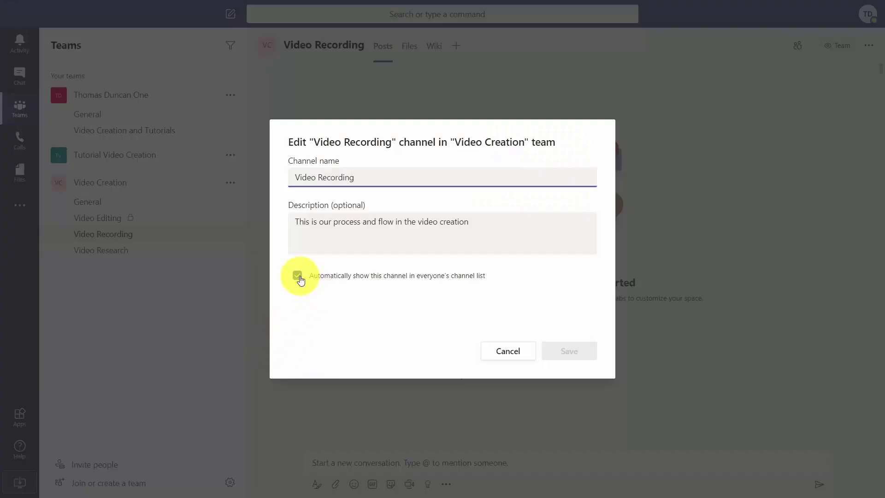
left_click(298, 275)
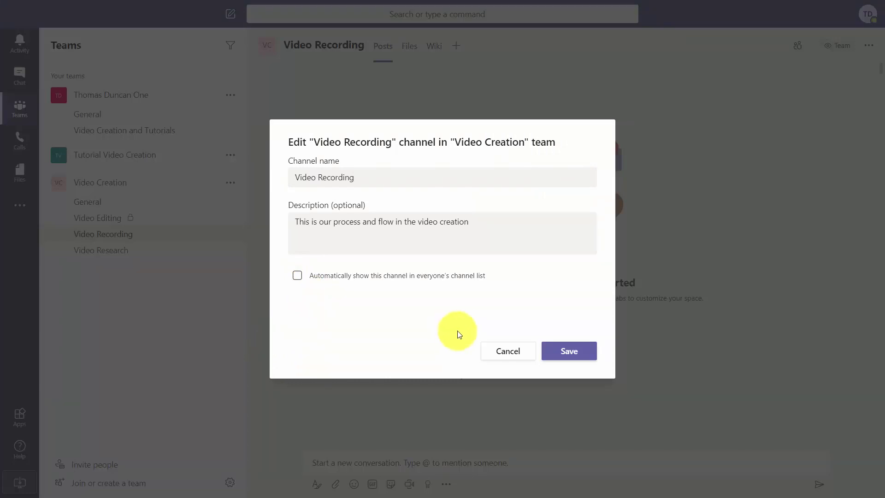
left_click(576, 354)
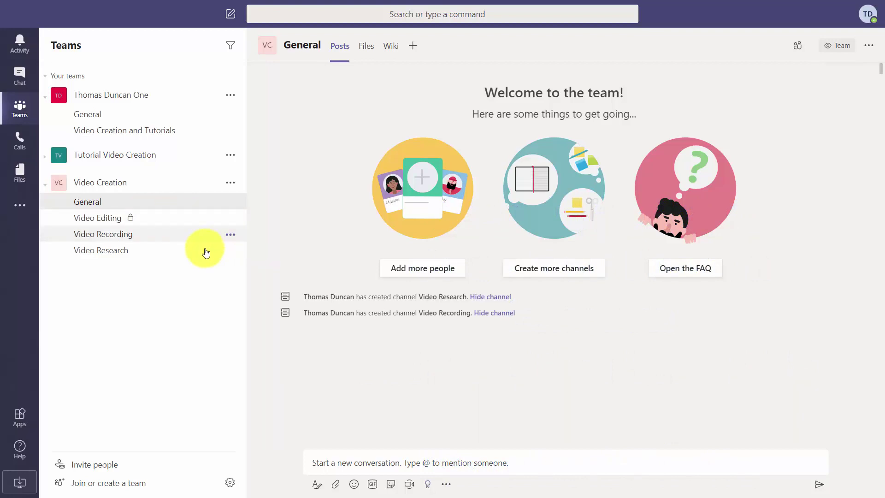
Delete the Video Recording channel from the Video Creation team
left_click(230, 236)
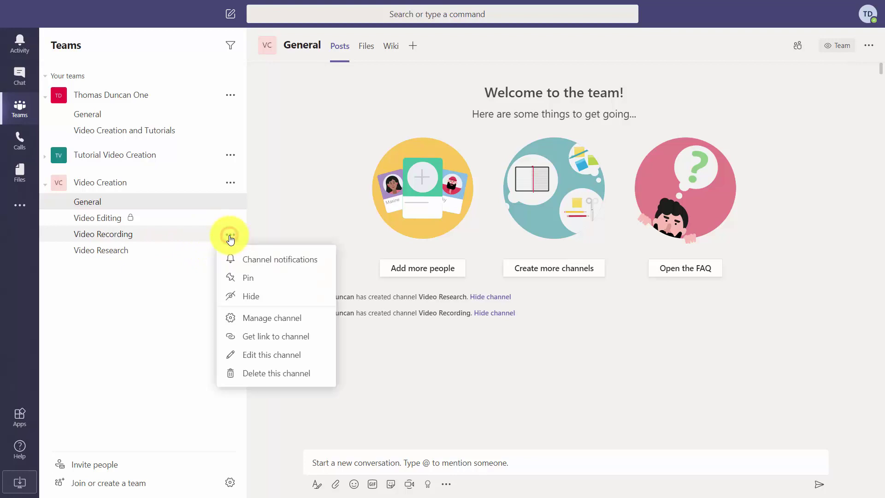
left_click(256, 375)
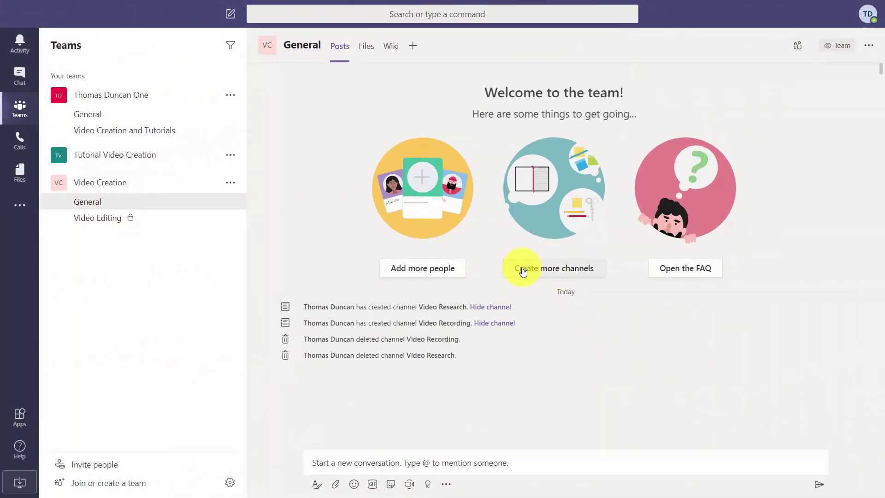
left_click(523, 271)
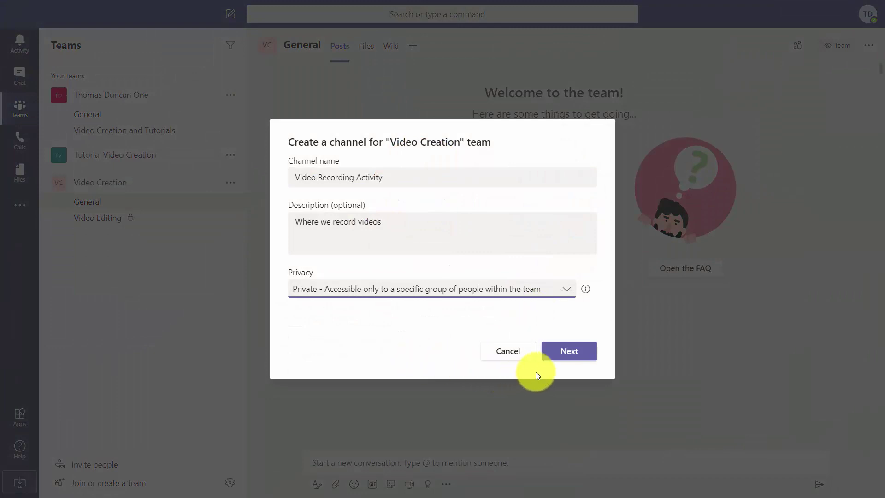
Create the private 'Video Recording Activity' channel ('Where we record videos') without adding members
left_click(568, 353)
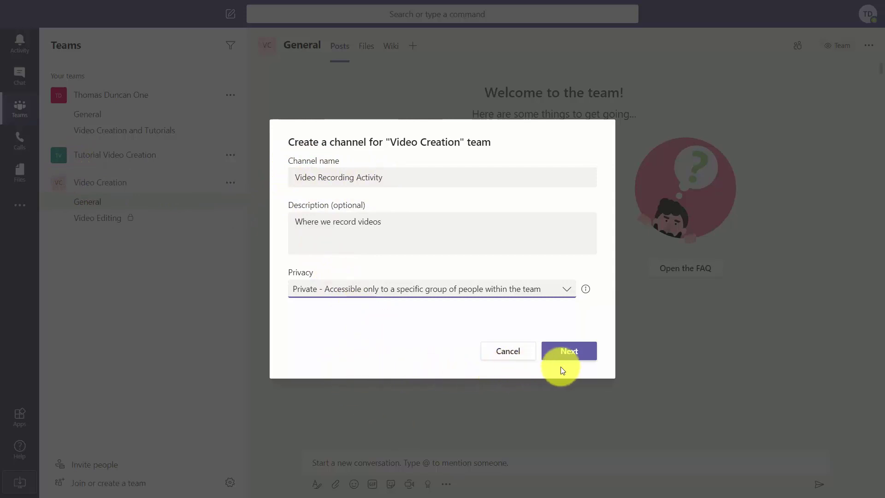
left_click(560, 353)
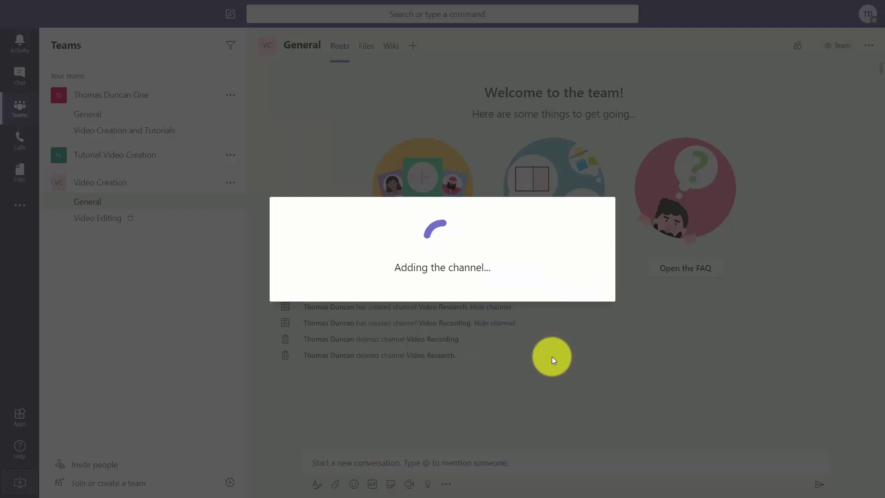
left_click(554, 358)
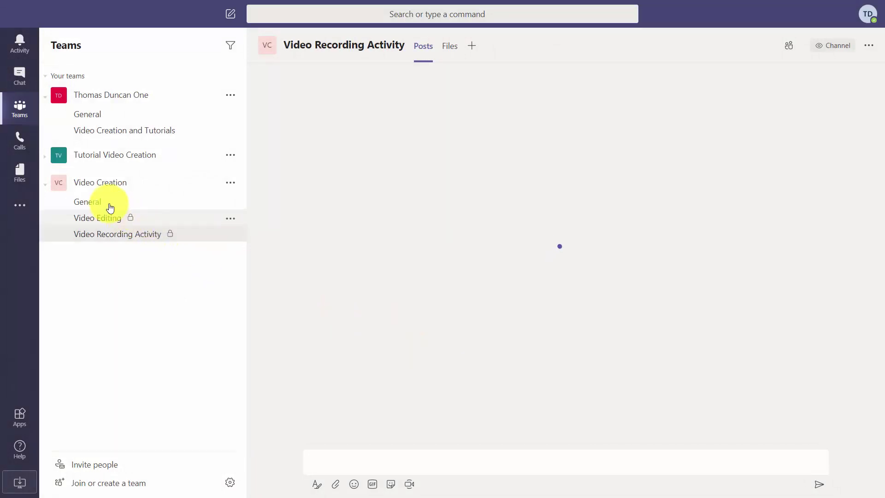
Create the Video Research Activity channel as Private, skipping member addition
left_click(101, 203)
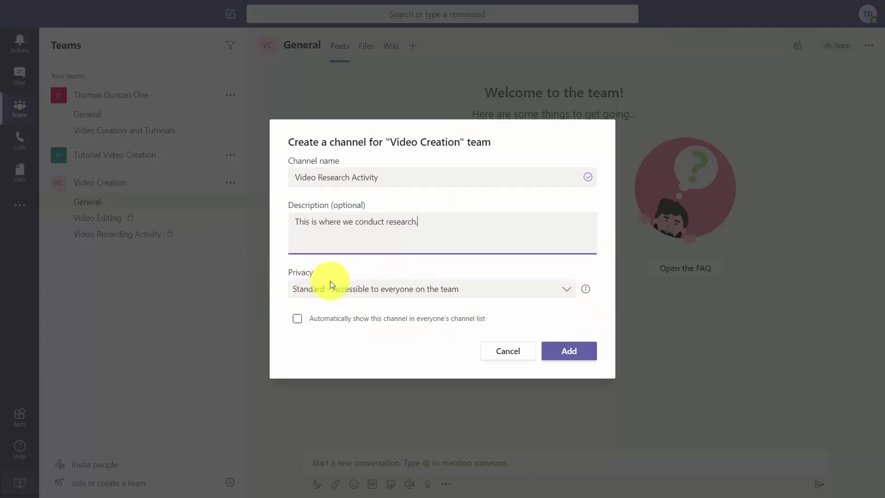
left_click(337, 288)
left_click(321, 350)
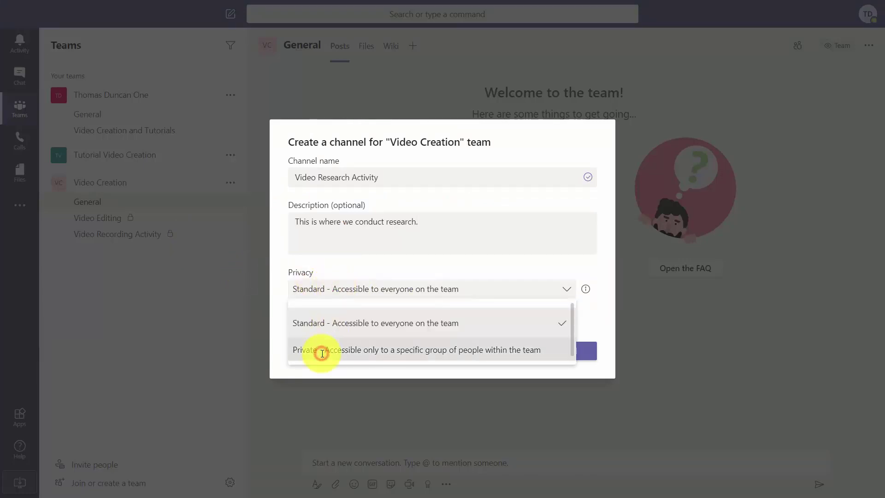
left_click(553, 353)
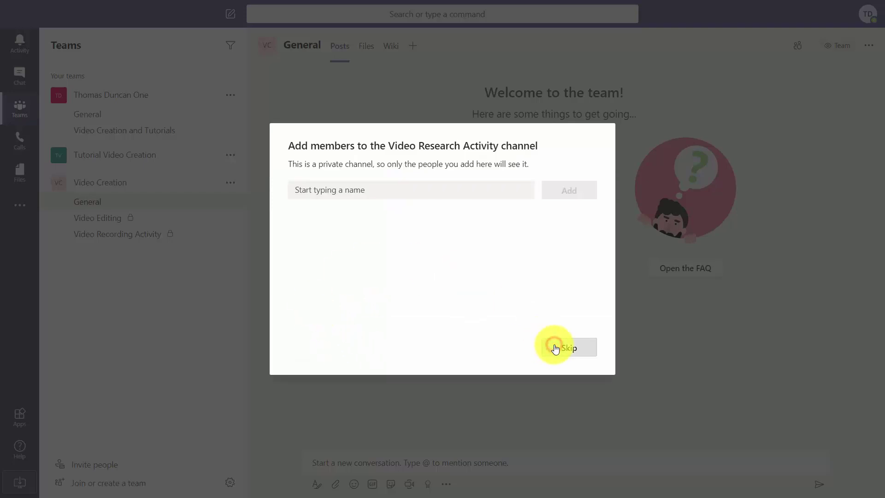
left_click(355, 388)
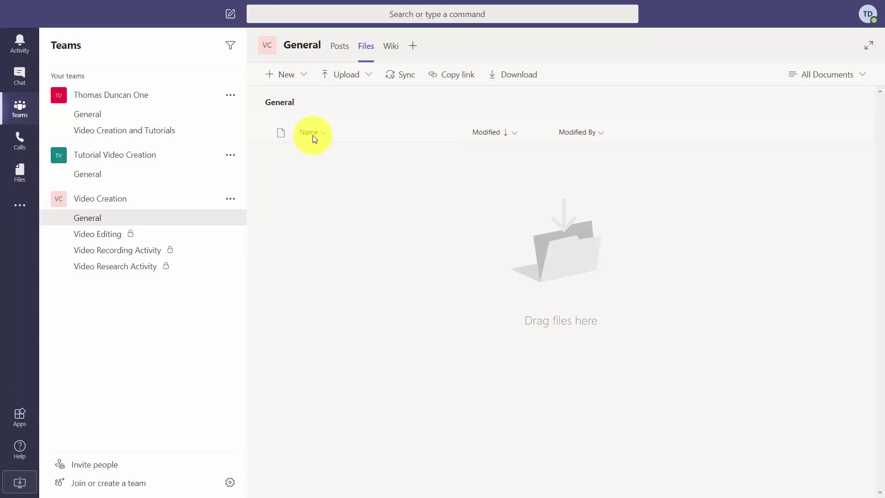
Open the Upload menu in the Video Creation General channel's Files tab
left_click(346, 74)
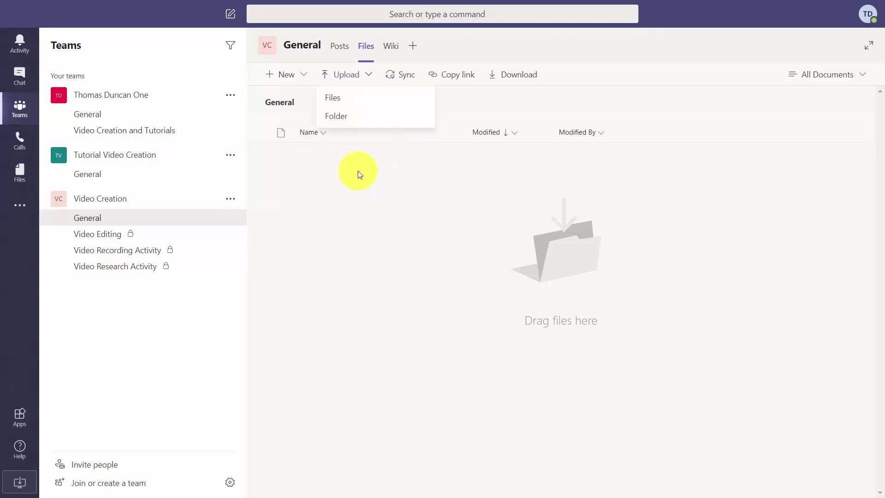
Choose Folder from the Upload menu to start a folder upload
left_click(343, 119)
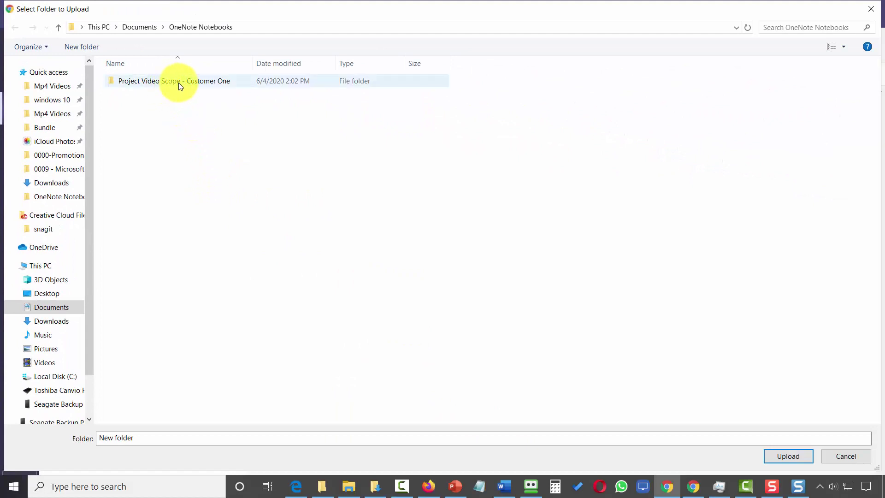
Create a 'Video Scope' folder in OneNote Notebooks and bring up the Downloads folder
left_click(79, 48)
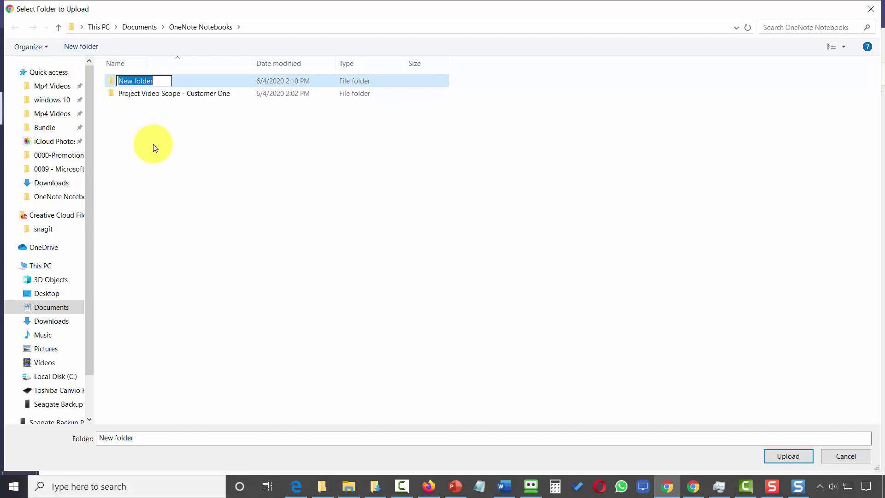
type("Video Scope")
key("Return")
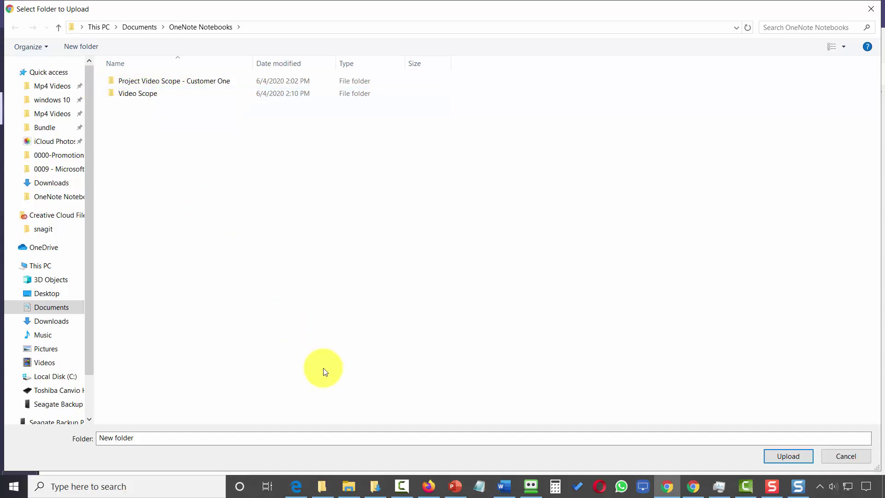
left_click(377, 489)
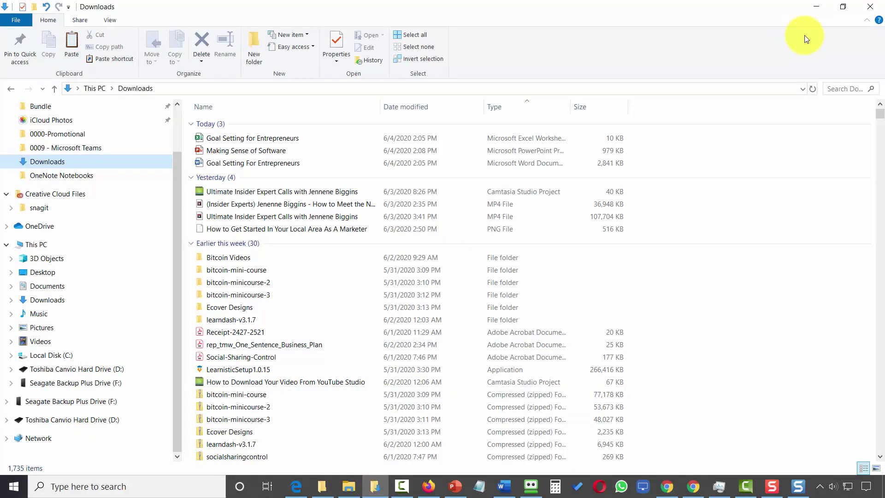
Move Making Sense of Software from Downloads into the Video Scope folder
left_click(843, 5)
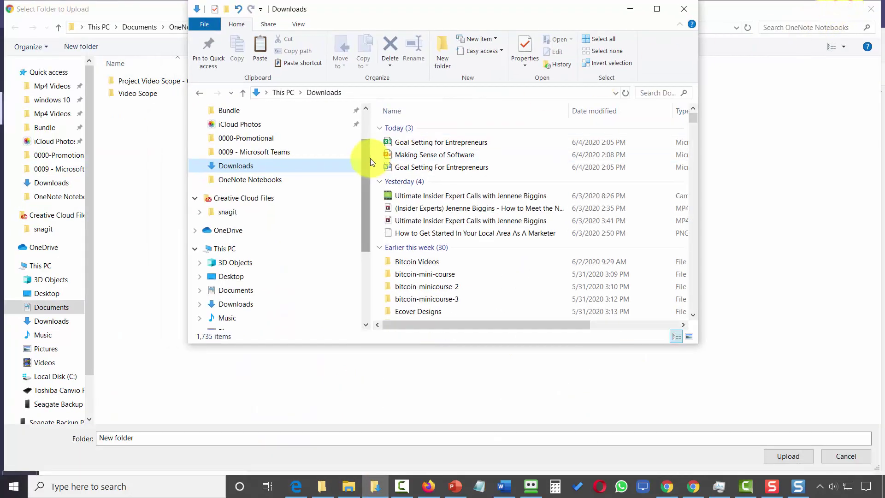
left_click(421, 143)
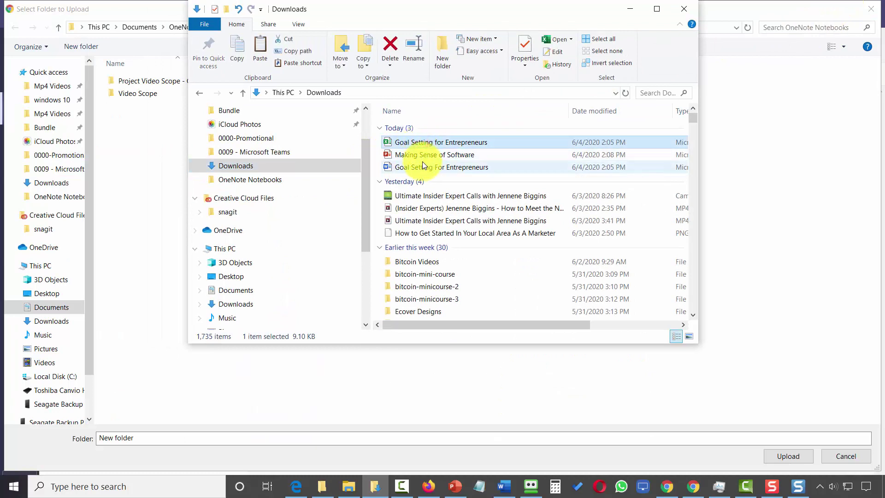
left_click(422, 154, "ctrl")
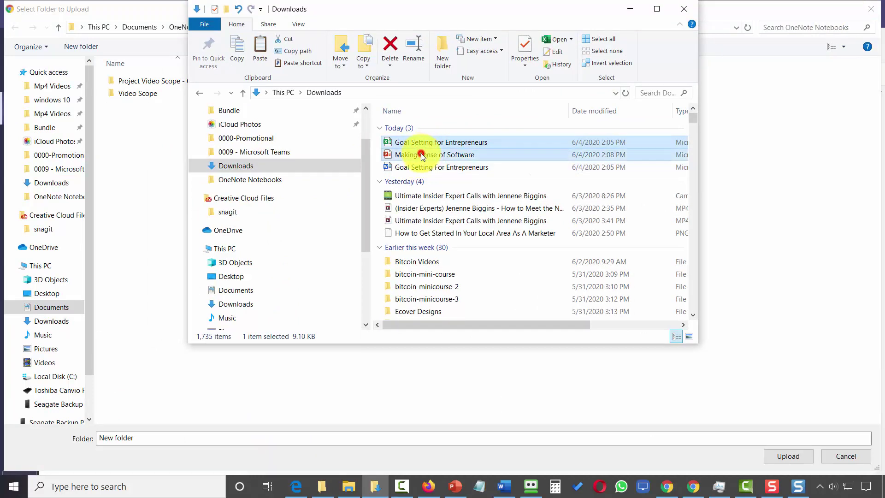
left_click(430, 167, "ctrl")
left_click(445, 155)
left_click_drag(445, 155, 148, 92)
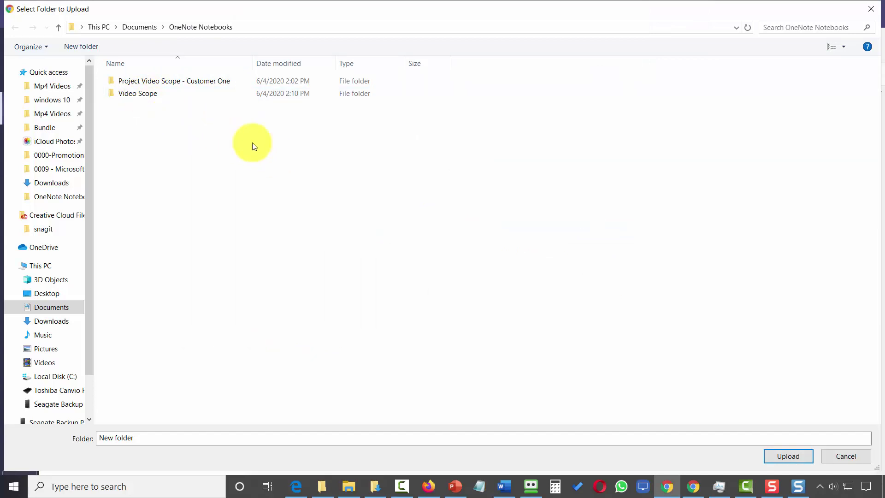
Upload the Video Scope folder to the General channel files, allowing the browser prompt
left_click(138, 94)
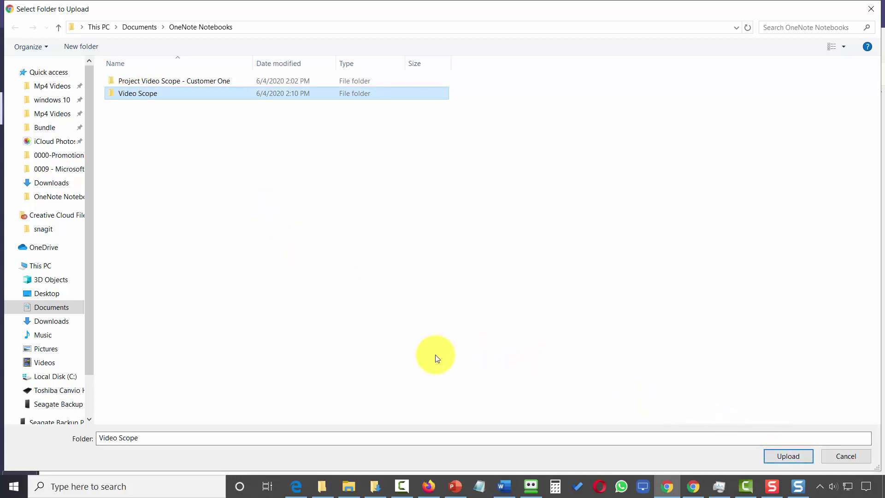
left_click(788, 456)
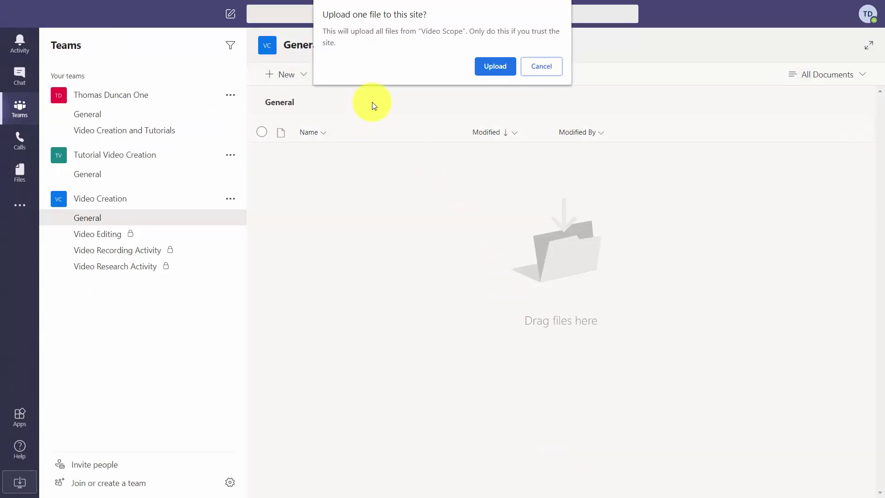
left_click(492, 65)
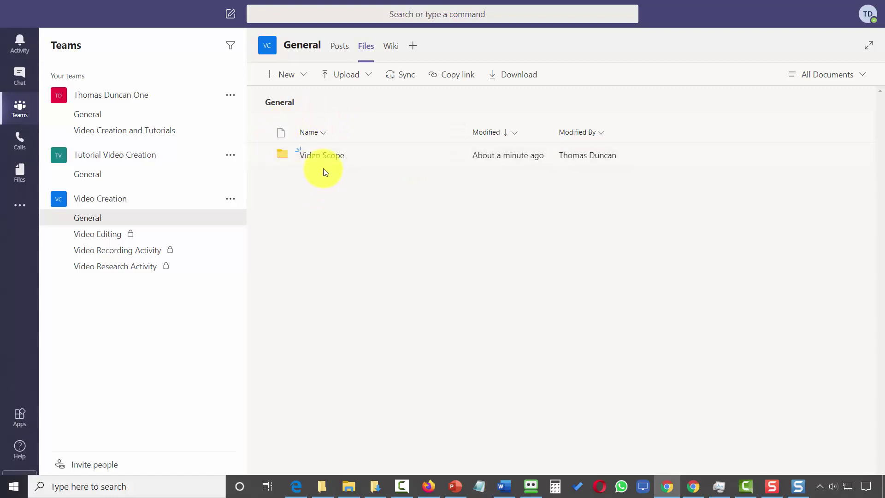
Open Video Scope to add the Goal Setting files, then return to General files
left_click(326, 157)
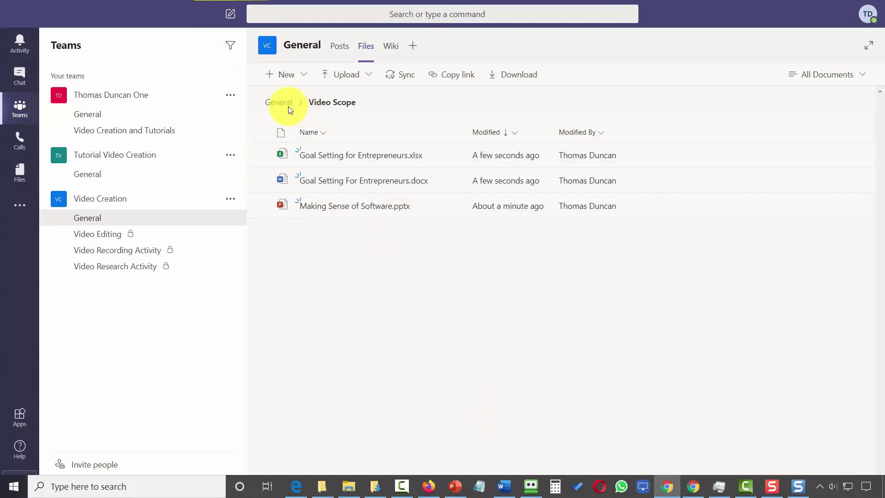
left_click(276, 105)
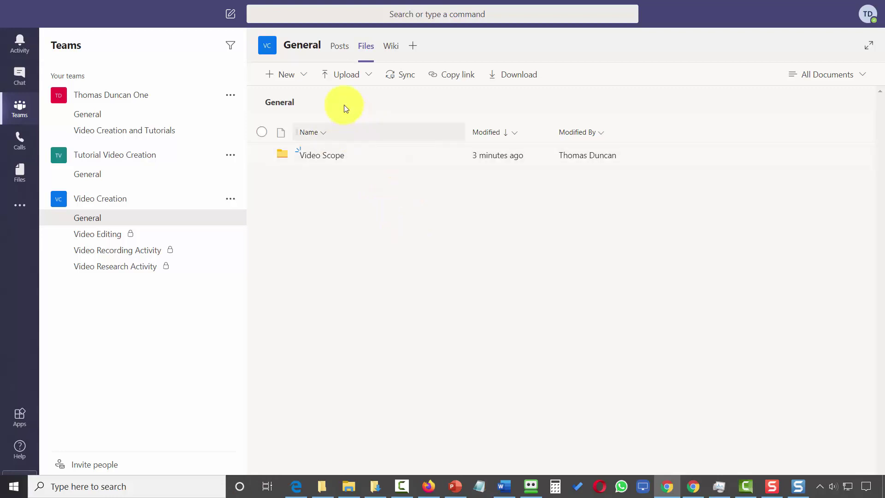
Create a new folder named 'Video Scope For Customer One' in General files
left_click(305, 76)
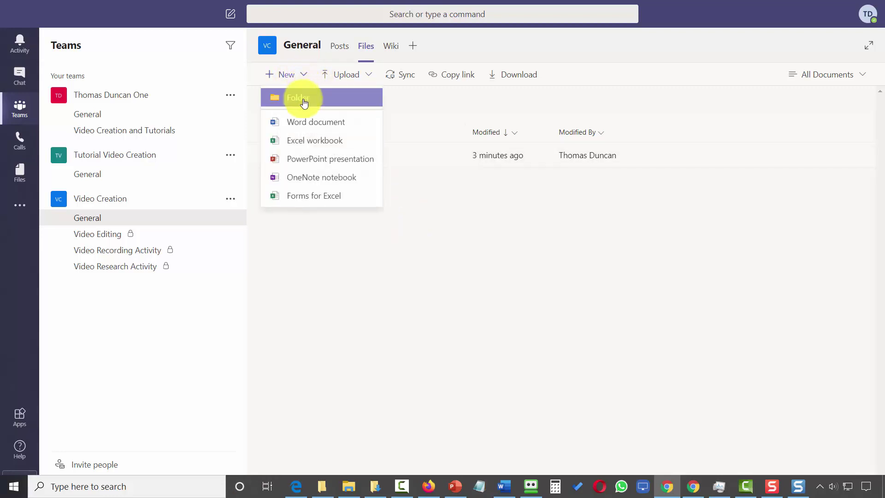
left_click(304, 100)
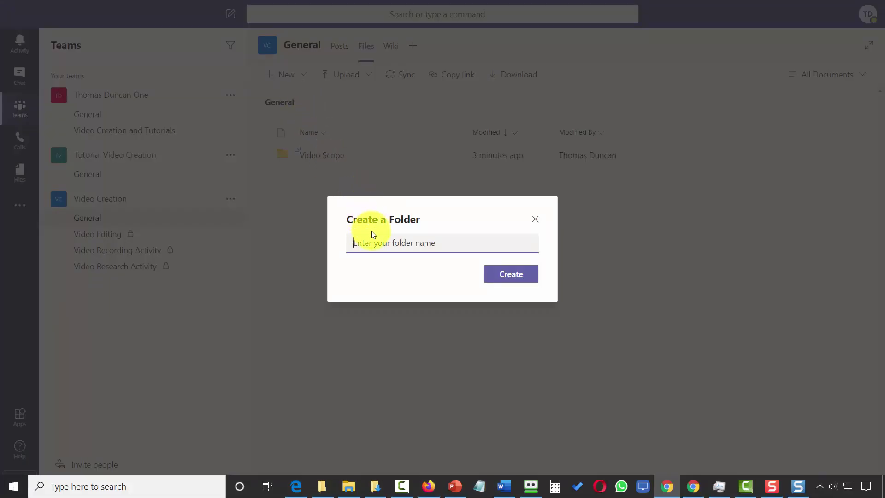
type("Video Scope For Customer One")
left_click(510, 275)
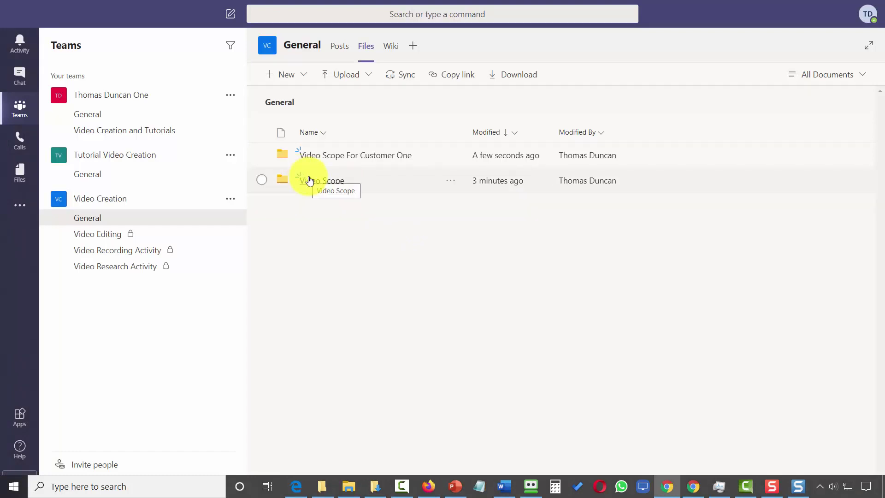
Rename the Video Scope folder to 'Video Scope For Customer Two'
right_click(324, 184)
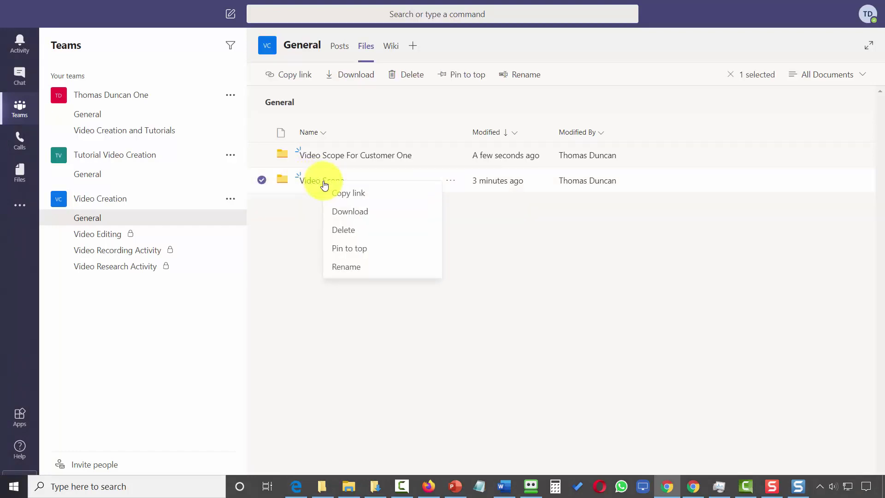
left_click(347, 270)
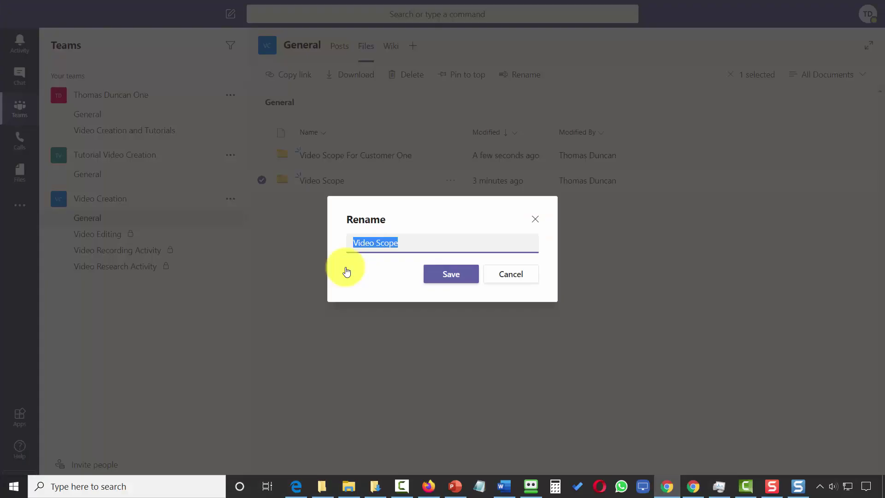
left_click(421, 245)
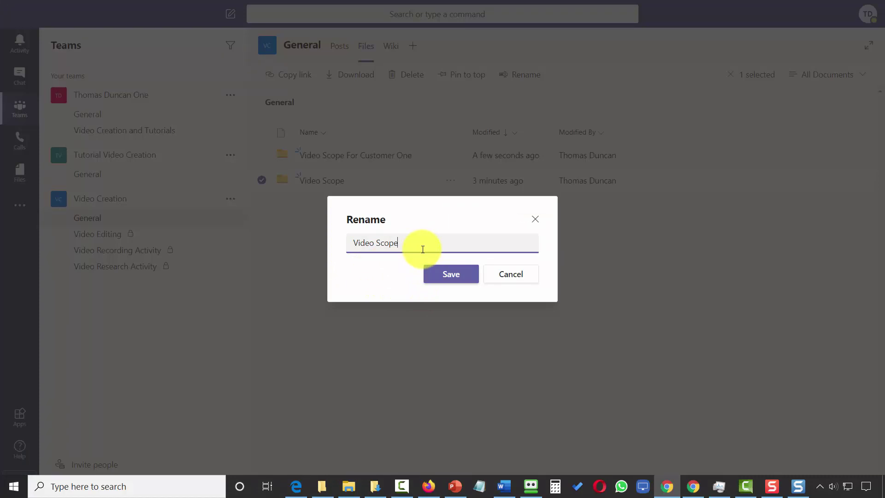
type("For Customer Two")
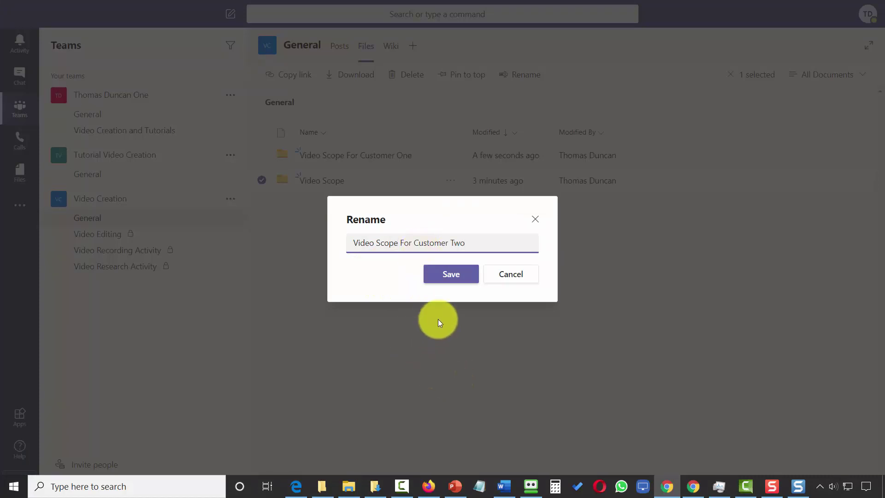
left_click(459, 281)
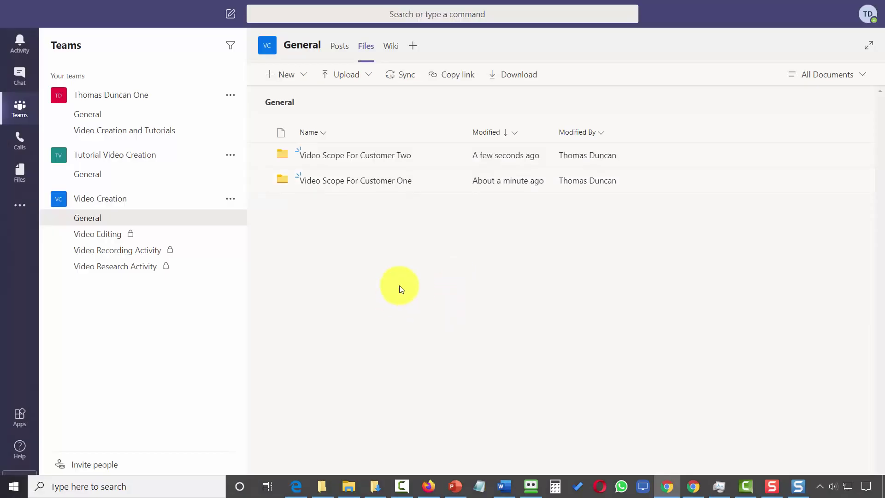
Add the three -2 Downloads files to Video Scope For Customer One, then return to General
left_click(377, 180)
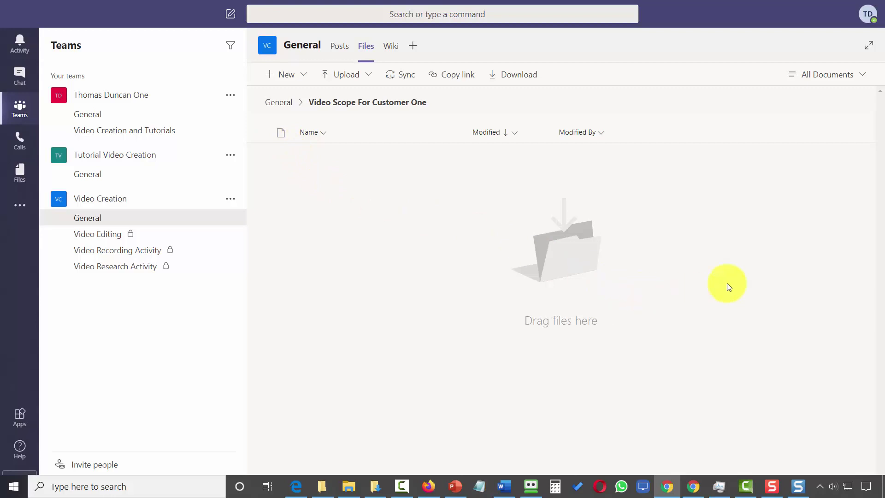
key("alt+Tab")
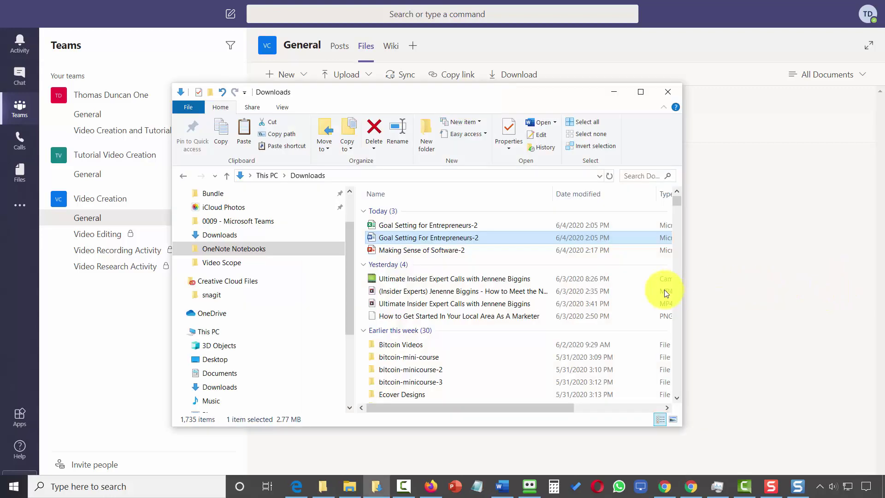
left_click_drag(534, 100, 684, 153)
left_click(597, 281)
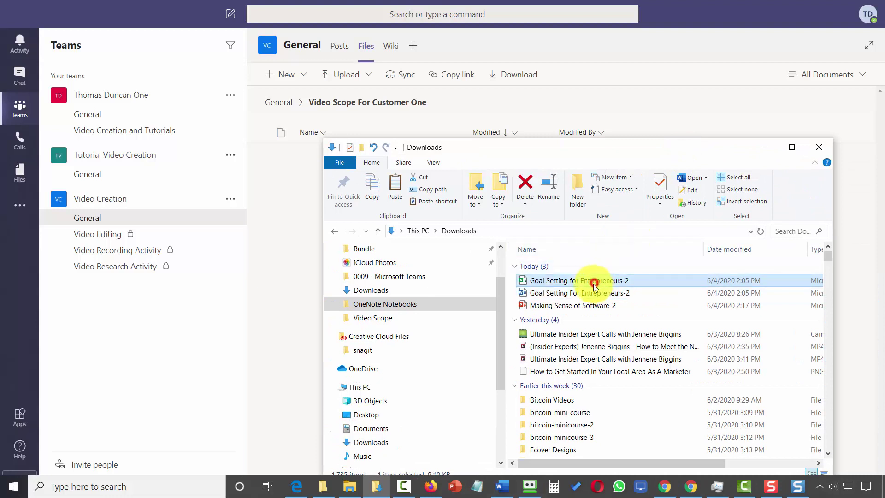
left_click(577, 295)
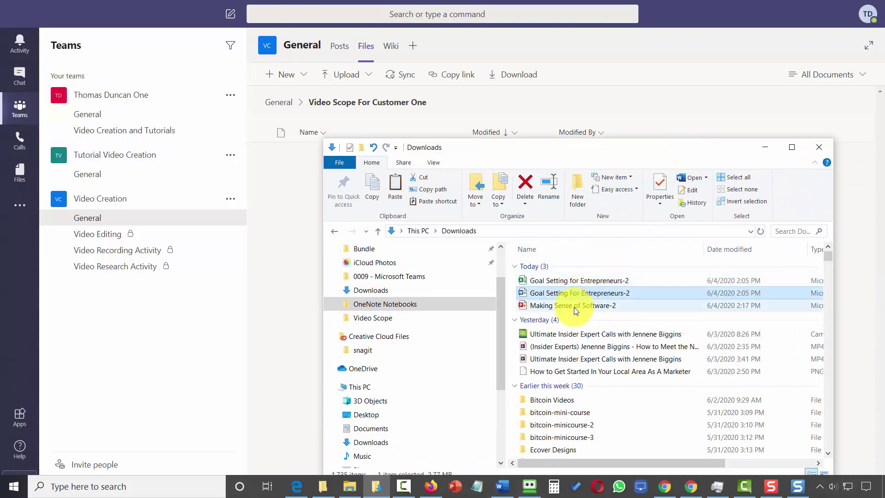
left_click(573, 307, "ctrl")
left_click(561, 284, "ctrl")
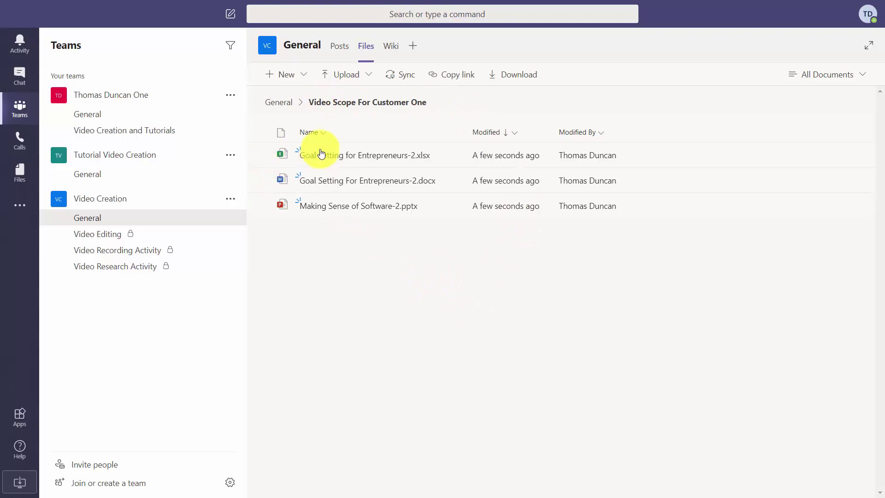
left_click(284, 103)
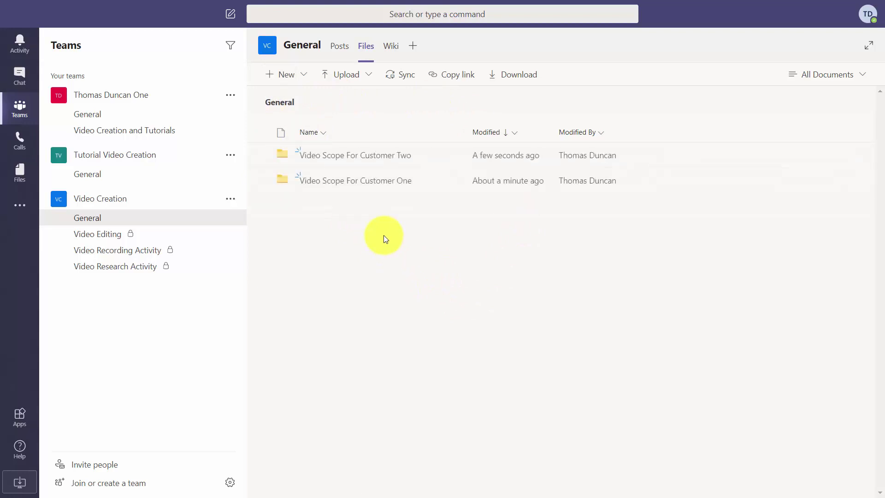